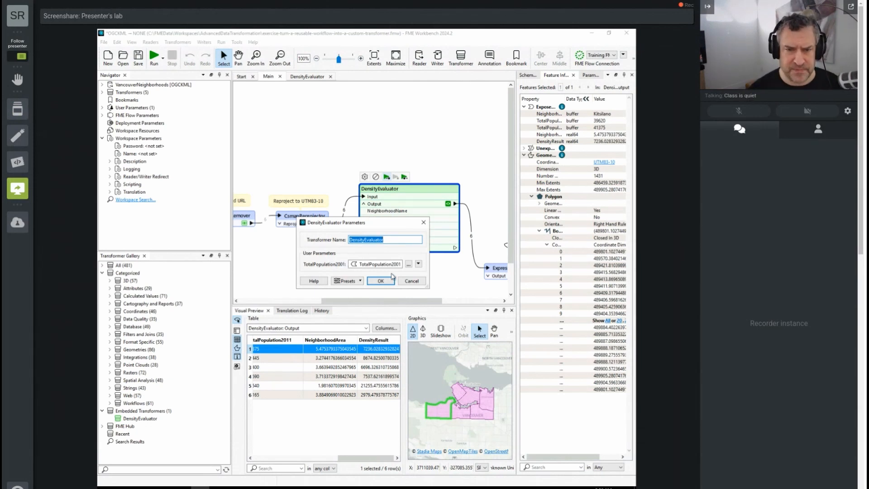
- Review the DensityEvaluator's parameters, plus the AreaCalculator and ExpressionEvaluator_2001 settings inside its definition, without changing them
{"action": "left_click", "coordinate": [380, 280]}
{"action": "double_click", "coordinate": [406, 191]}
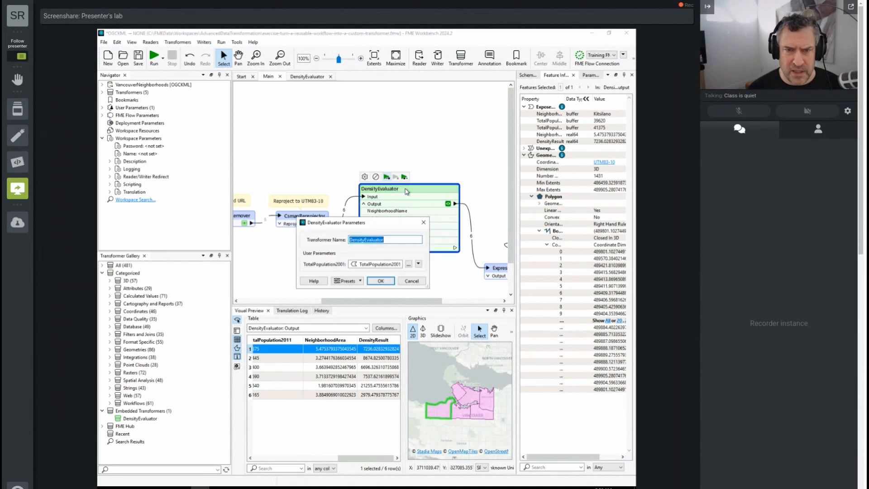
{"action": "left_click", "coordinate": [415, 281]}
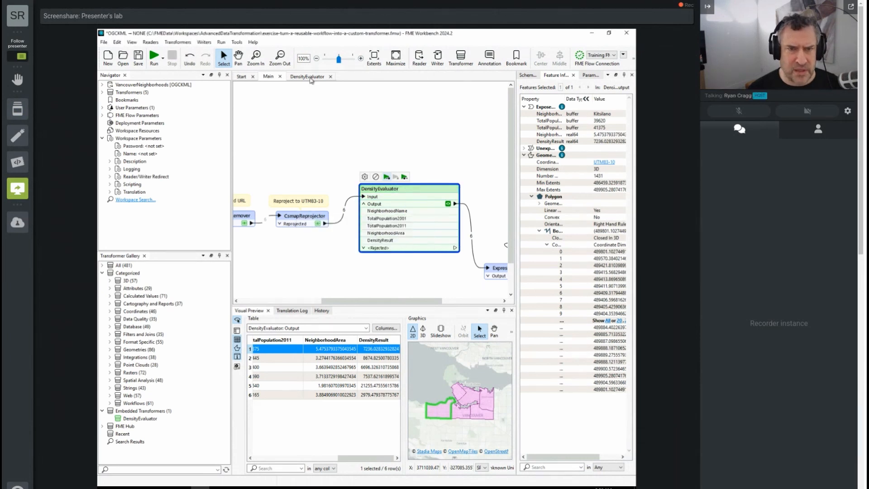
{"action": "left_click", "coordinate": [308, 76]}
{"action": "double_click", "coordinate": [358, 121]}
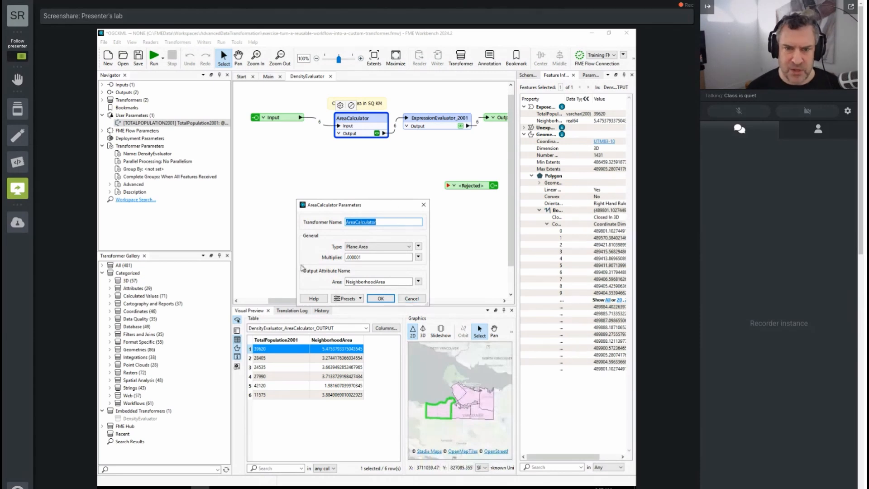
{"action": "left_click", "coordinate": [412, 299]}
{"action": "double_click", "coordinate": [442, 120]}
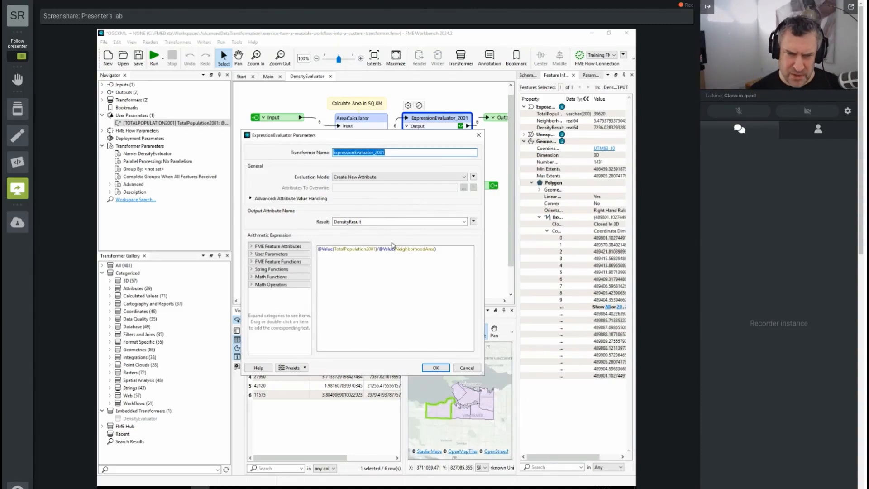
{"action": "left_click", "coordinate": [464, 366]}
- Compare the DensityEvaluator's user parameters in the main workspace with the arithmetic expression in the embedded ExpressionEvaluator_2001
{"action": "left_click", "coordinate": [268, 77]}
{"action": "double_click", "coordinate": [382, 193]}
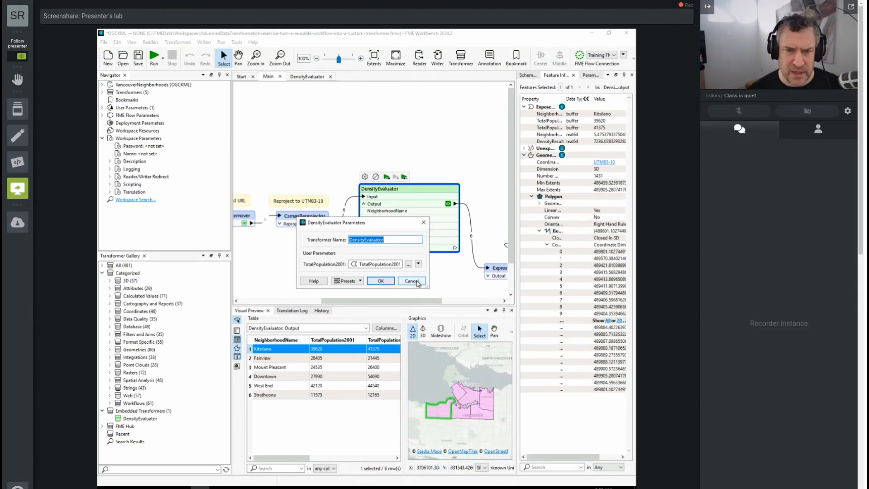
{"action": "left_click", "coordinate": [411, 281]}
{"action": "left_click", "coordinate": [316, 79]}
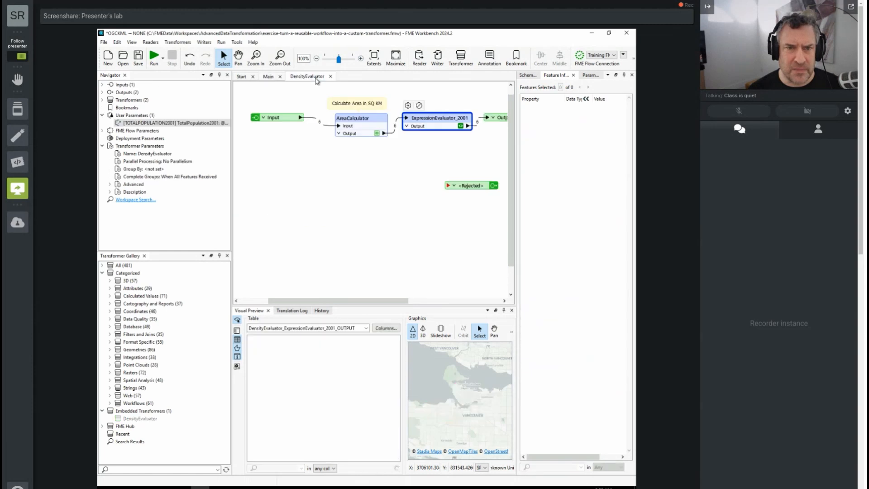
{"action": "double_click", "coordinate": [450, 118]}
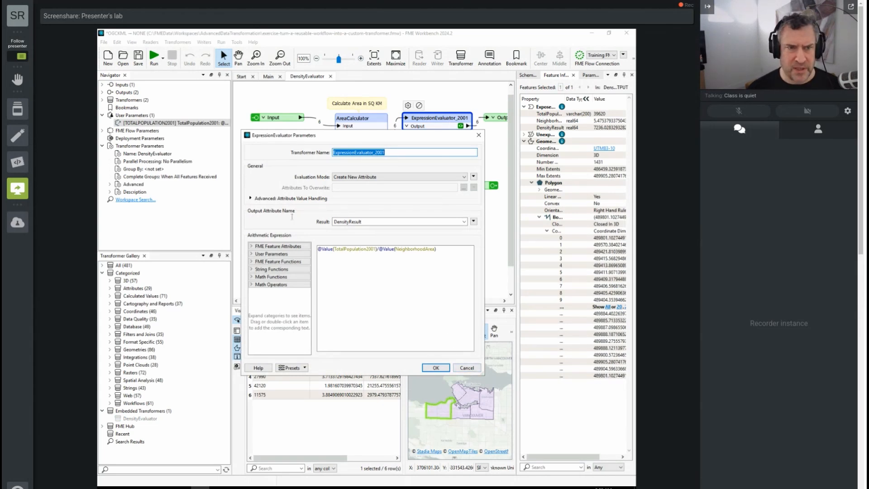
{"action": "left_click", "coordinate": [467, 369]}
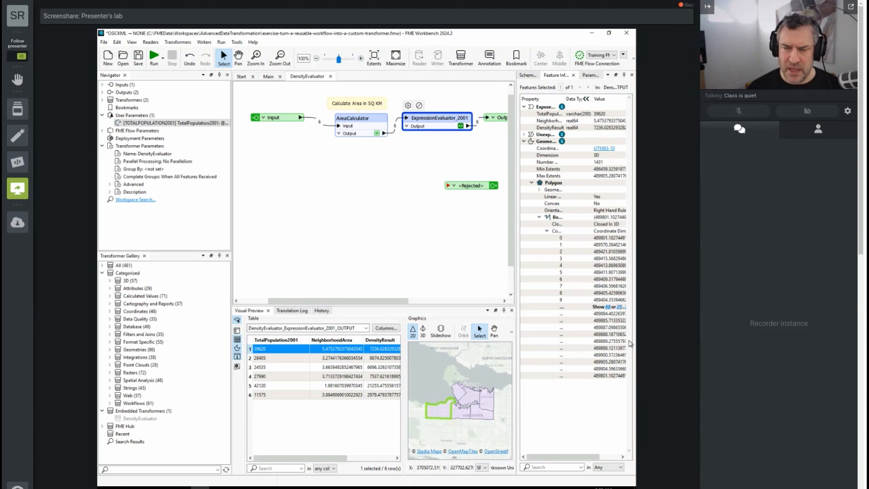
- Examine the user parameter definitions of the DensityEvaluator custom transformer and close them without changes
{"action": "left_click", "coordinate": [144, 116]}
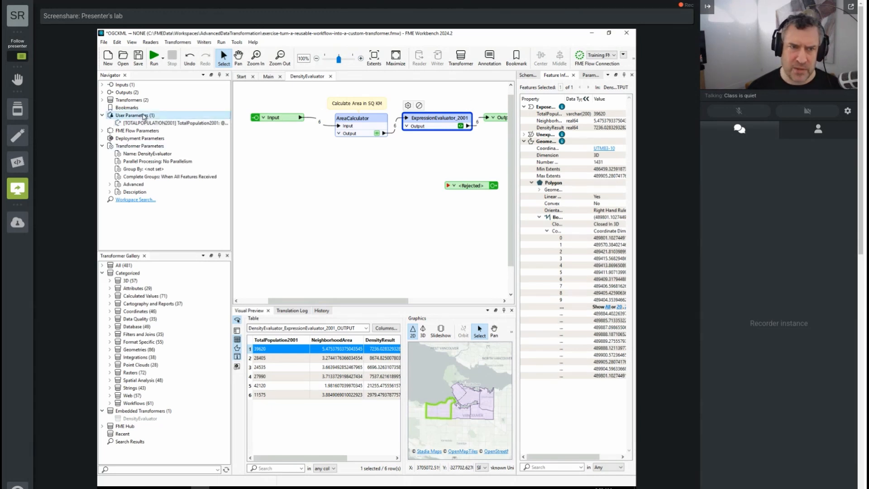
{"action": "right_click", "coordinate": [144, 116]}
{"action": "left_click", "coordinate": [169, 120]}
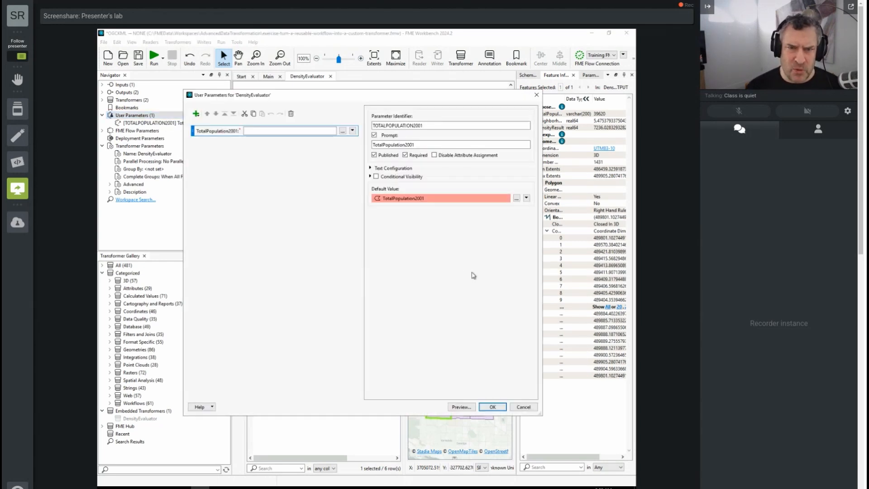
{"action": "left_click", "coordinate": [522, 407]}
- Link the AreaCalculator's Multiplier to a new published user parameter MULT, with prompt Multiplier and default value .000001
{"action": "left_click", "coordinate": [365, 133]}
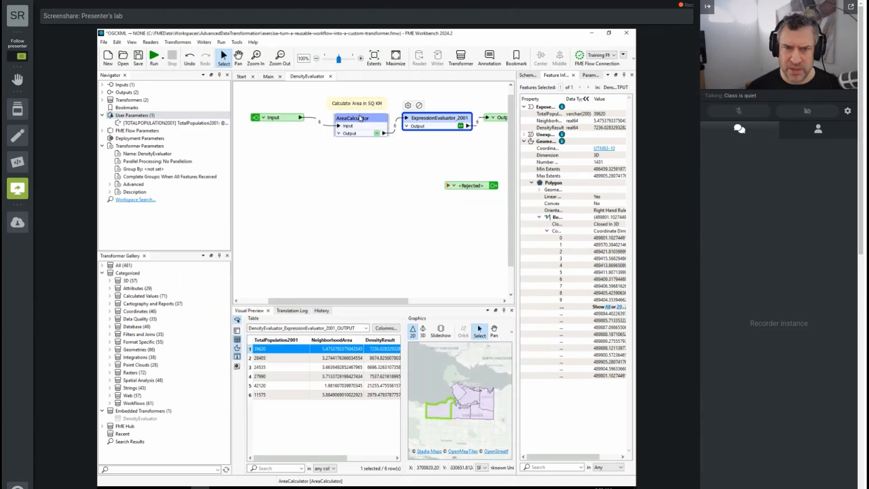
{"action": "double_click", "coordinate": [360, 118]}
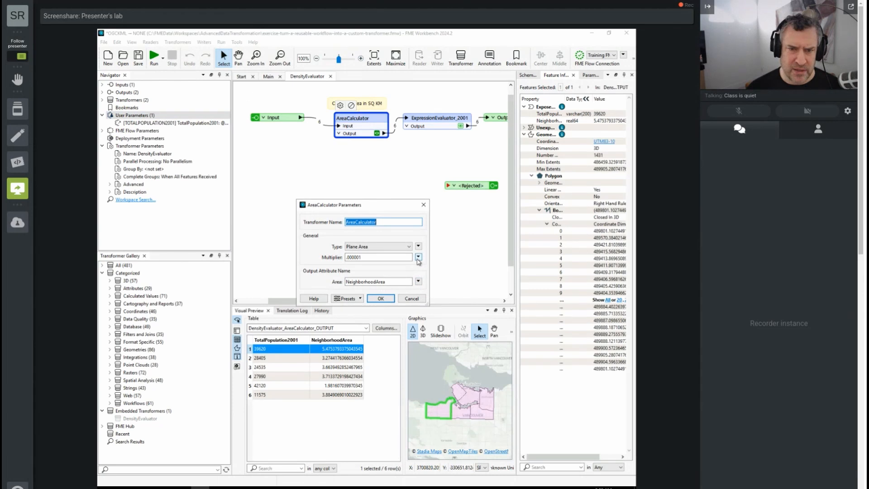
{"action": "left_click", "coordinate": [418, 257]}
{"action": "mouse_move", "coordinate": [440, 271]}
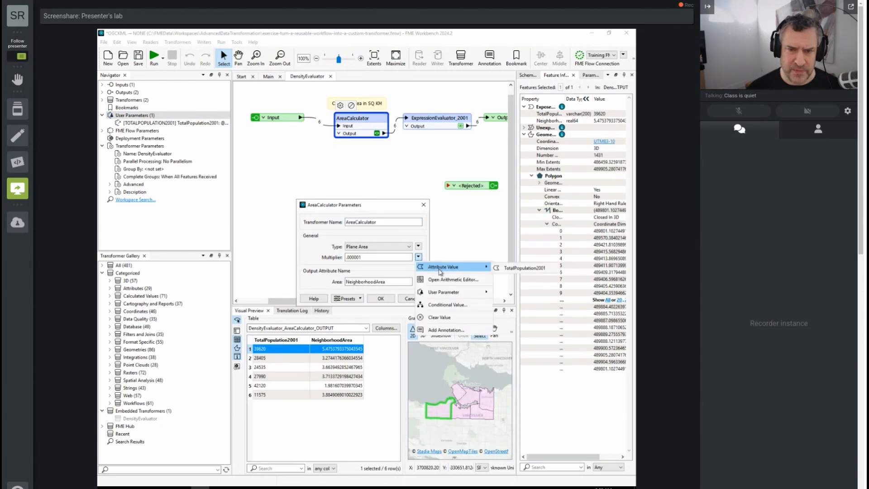
{"action": "mouse_move", "coordinate": [466, 295]}
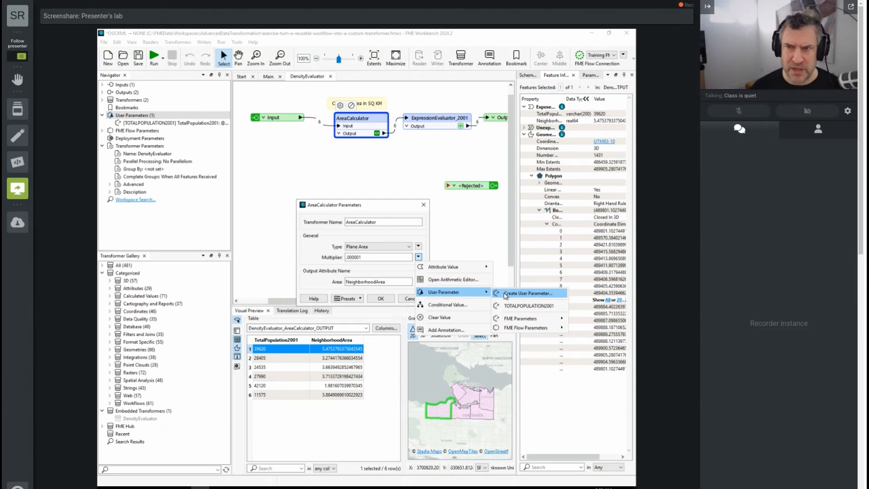
{"action": "left_click", "coordinate": [506, 294]}
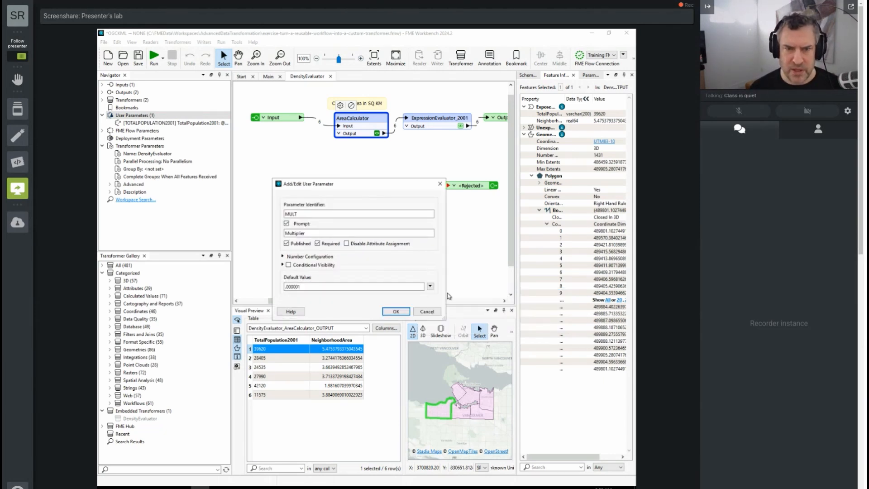
{"action": "left_click", "coordinate": [397, 312]}
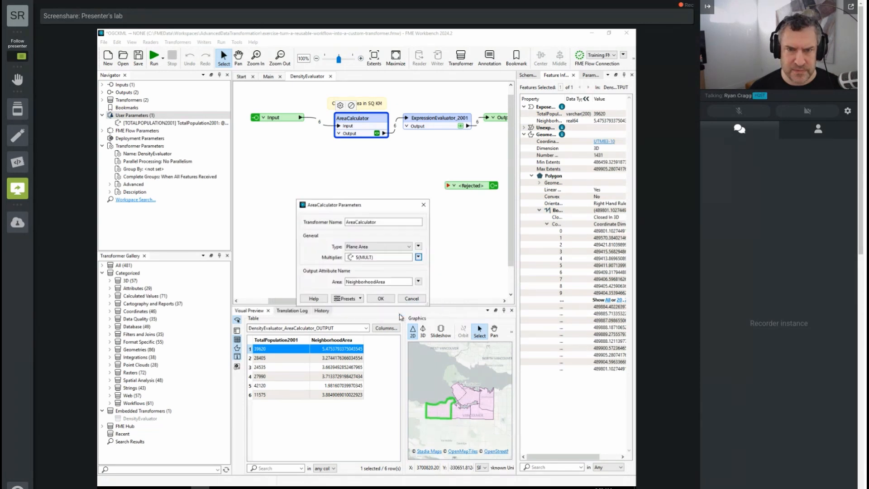
{"action": "left_click", "coordinate": [381, 299]}
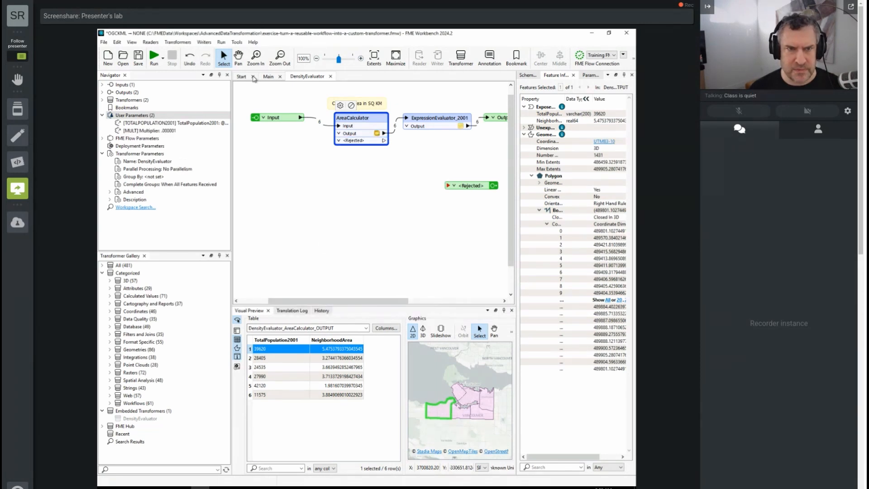
- Check the DensityEvaluator's parameters in the main workspace for the Multiplier setting, leaving the values as they are
{"action": "left_click", "coordinate": [267, 77]}
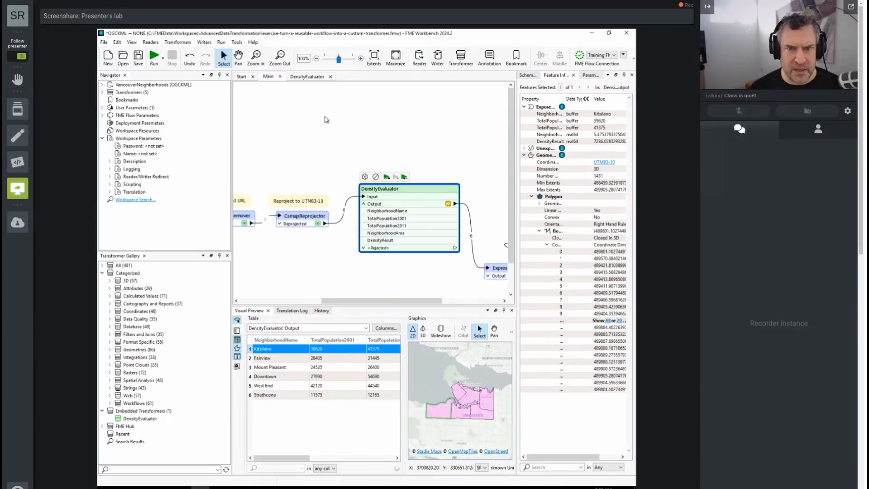
{"action": "left_click", "coordinate": [398, 187]}
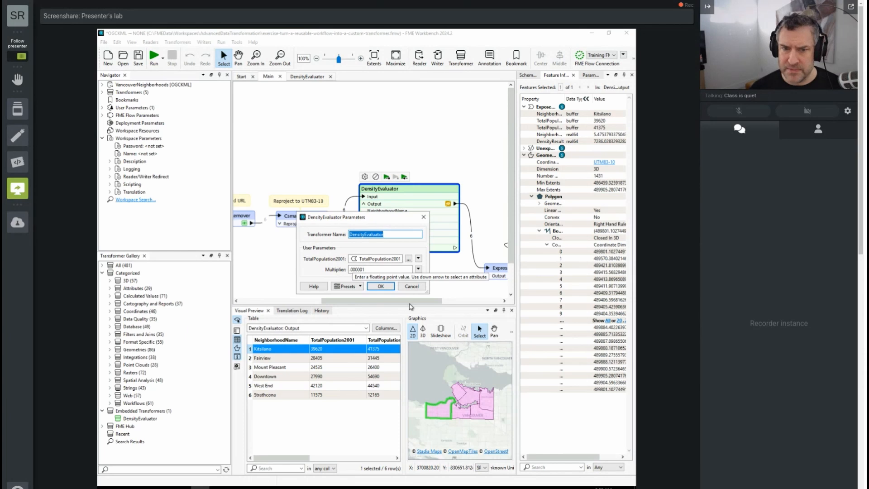
{"action": "left_click", "coordinate": [413, 287]}
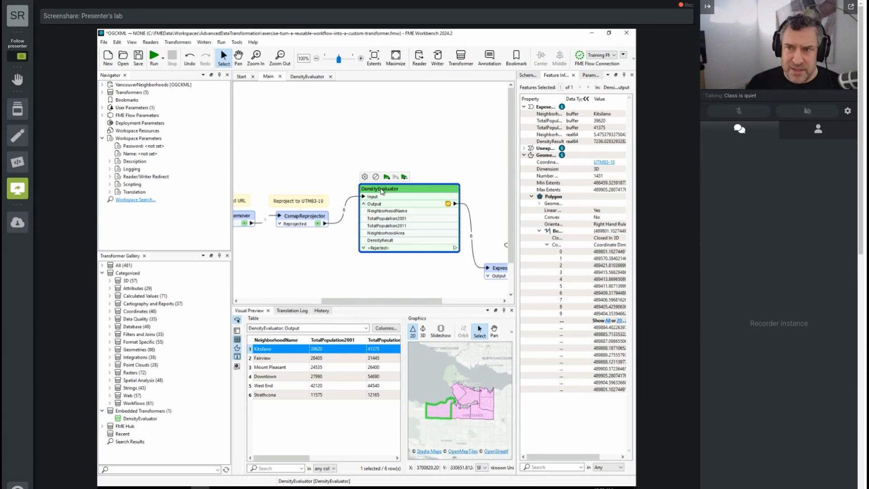
{"action": "mouse_move", "coordinate": [383, 193]}
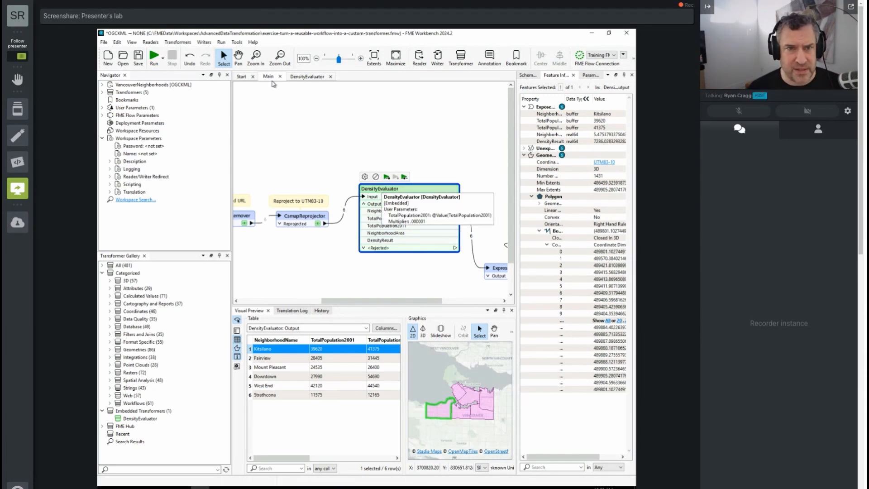
{"action": "double_click", "coordinate": [397, 192]}
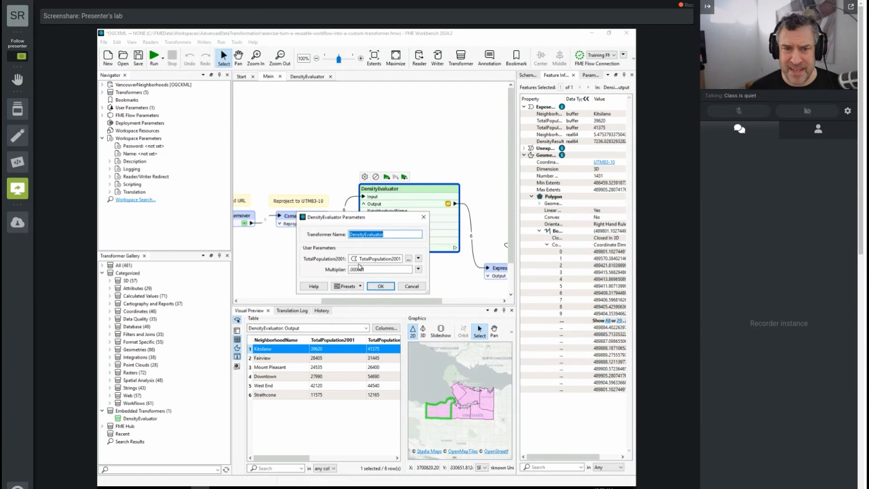
{"action": "left_click", "coordinate": [412, 288]}
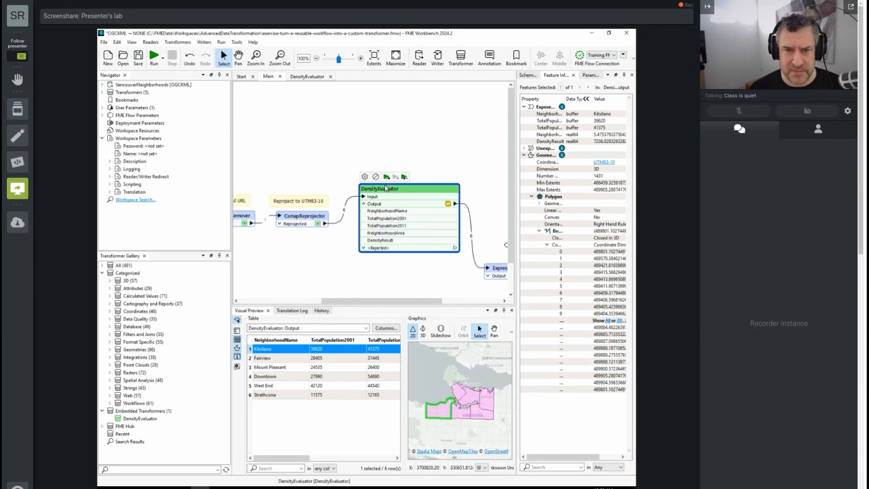
{"action": "mouse_move", "coordinate": [392, 192]}
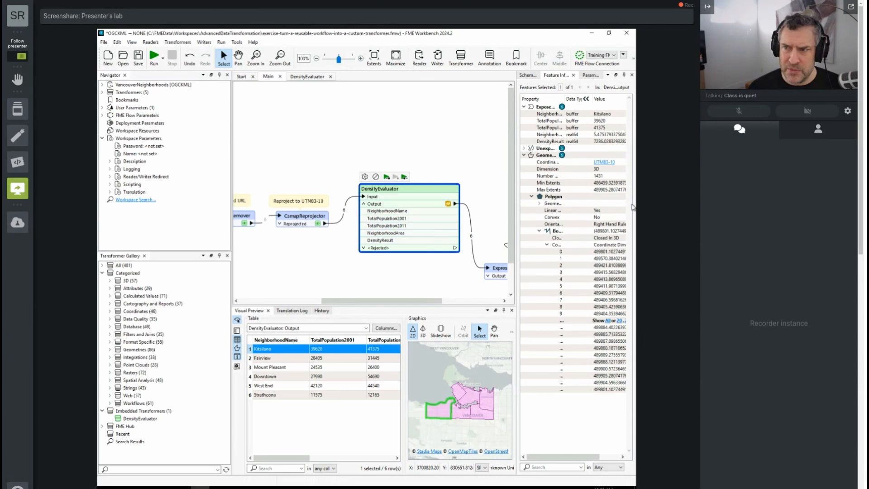
- Change the prompt of the DensityEvaluator's TOTALPOPULATION2001 user parameter to Population Attribute
{"action": "double_click", "coordinate": [398, 190]}
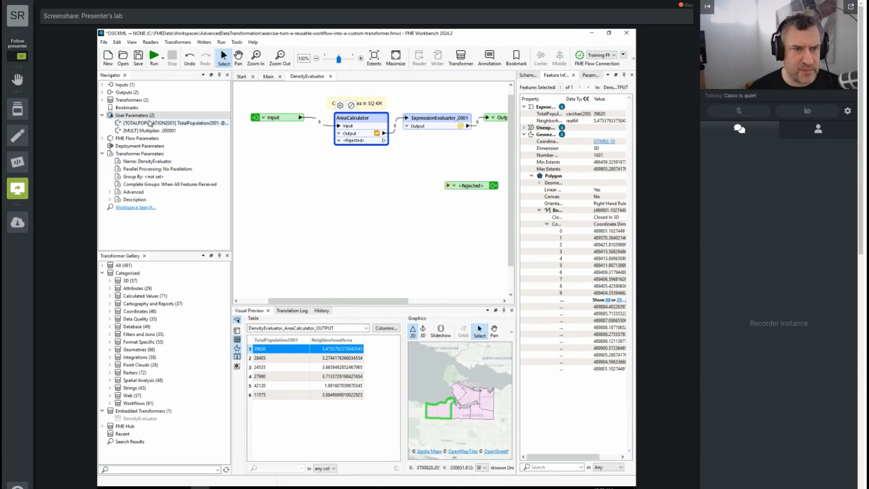
{"action": "right_click", "coordinate": [134, 115]}
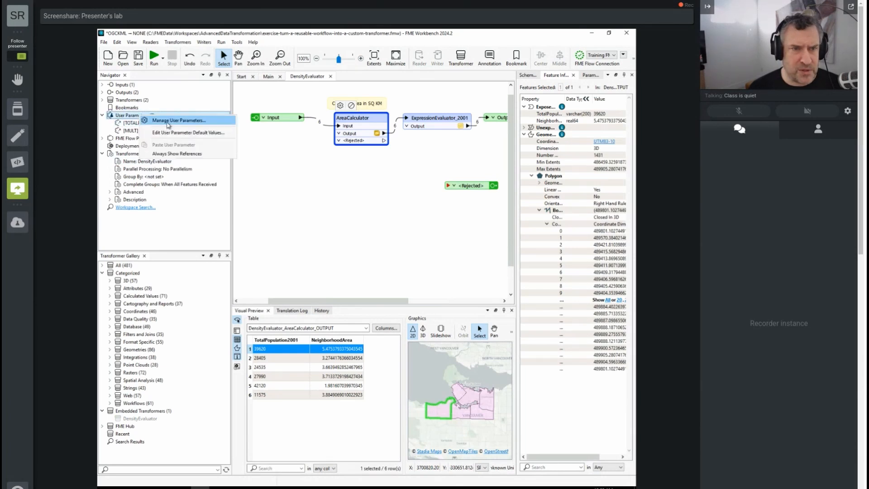
{"action": "left_click", "coordinate": [167, 124]}
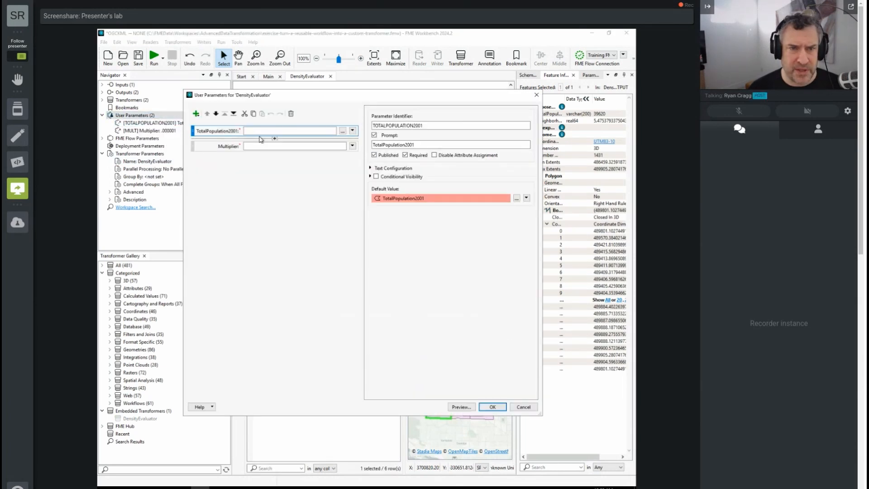
{"action": "double_click", "coordinate": [407, 125]}
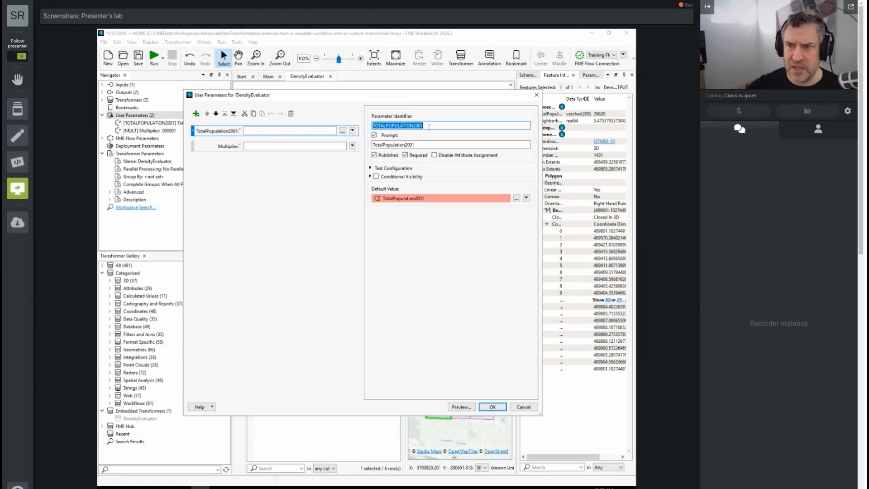
{"action": "double_click", "coordinate": [419, 145]}
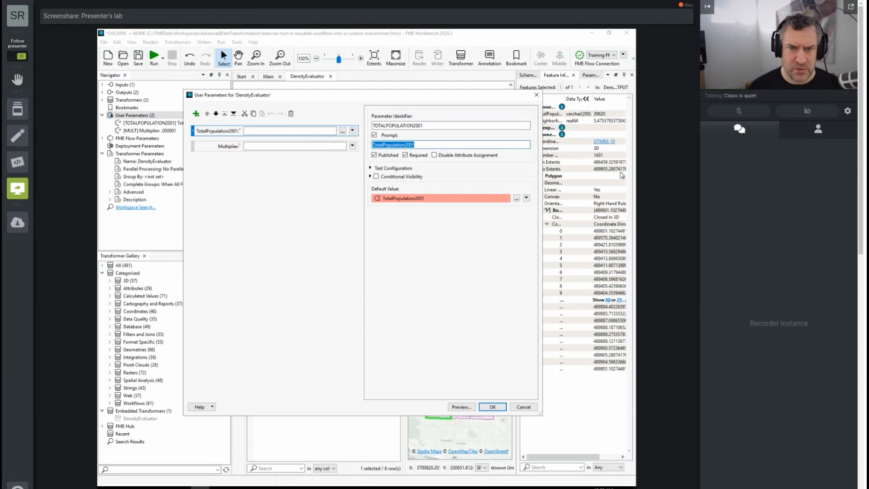
{"action": "type", "text": "Population"}
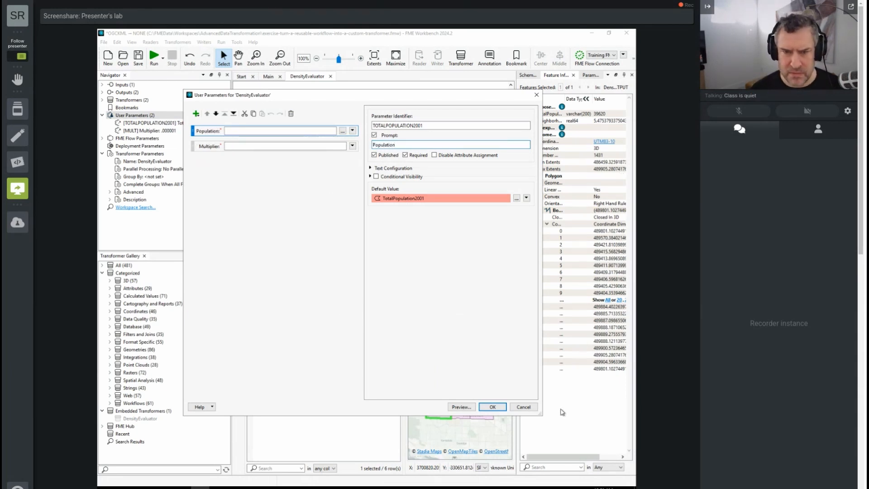
{"action": "type", "text": " Attribute"}
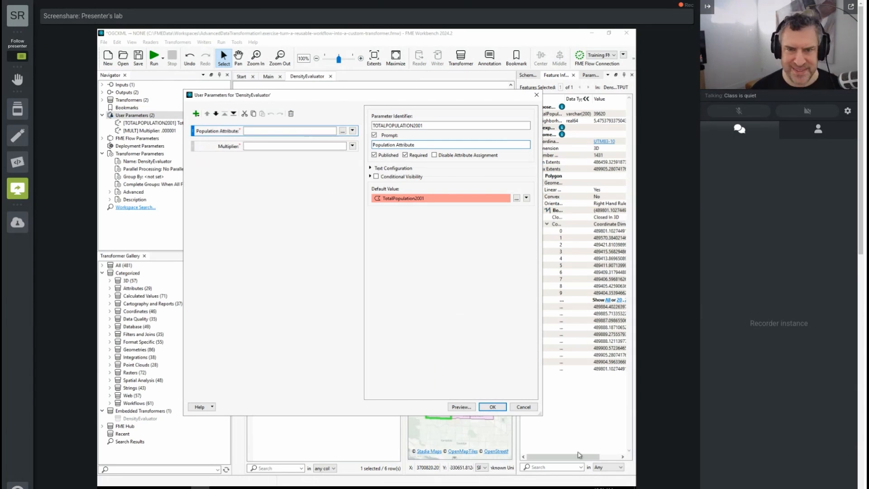
{"action": "left_click", "coordinate": [495, 408]}
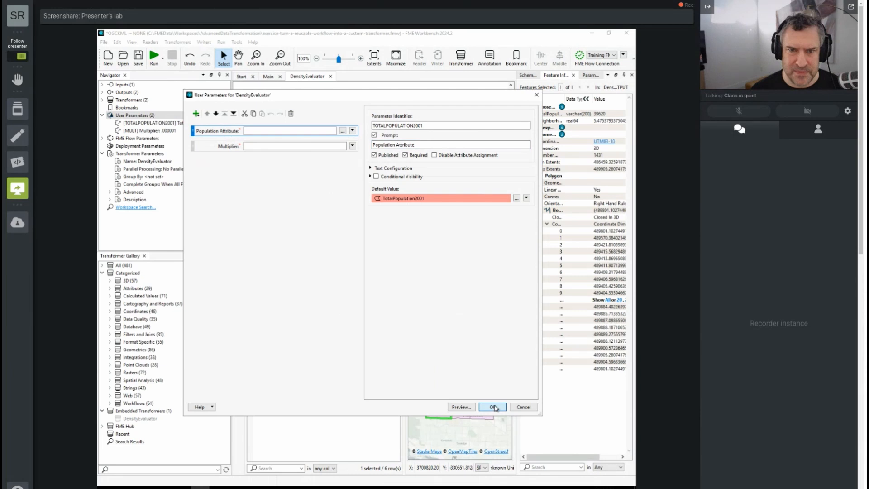
{"action": "left_click", "coordinate": [494, 407]}
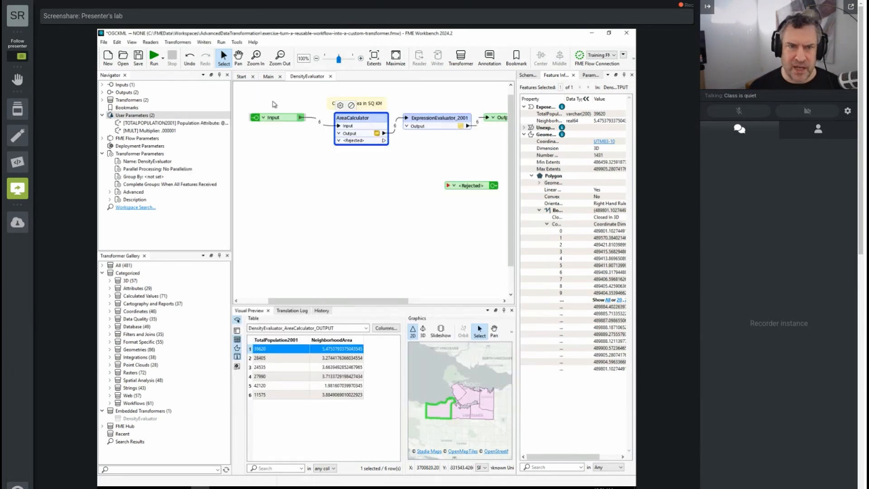
- Open the DensityEvaluator's parameters in the main workspace to check the renamed population prompt
{"action": "left_click", "coordinate": [269, 76]}
{"action": "left_click", "coordinate": [397, 190]}
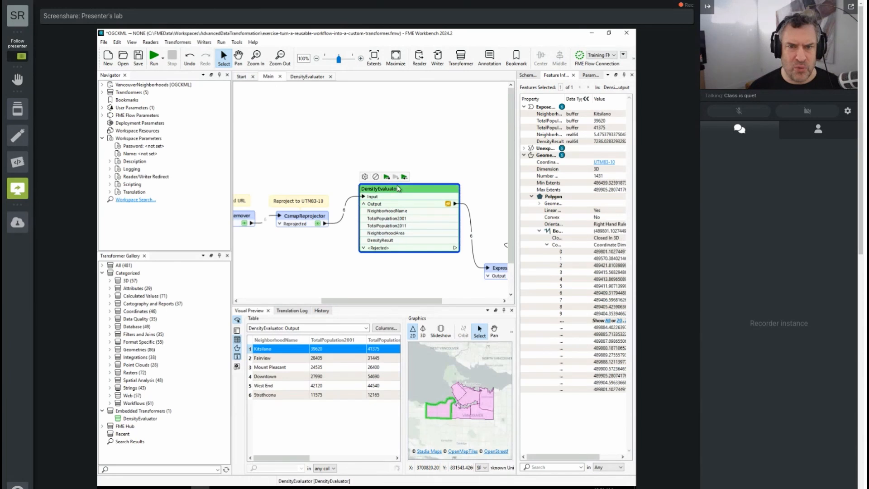
{"action": "double_click", "coordinate": [399, 190]}
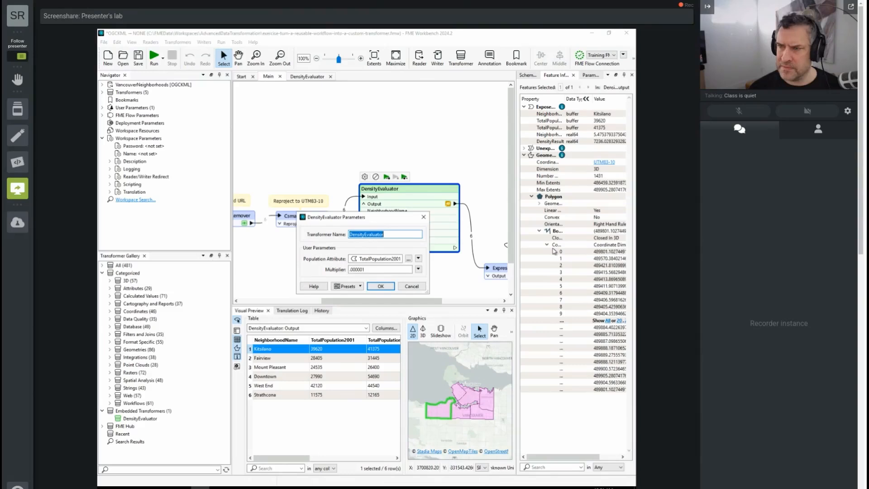
- Insert a StatisticsCalculator between ExpressionEvaluator_2001 and Output inside the DensityEvaluator, and connect its Complete port to Output instead of Summary
{"action": "left_click", "coordinate": [414, 286]}
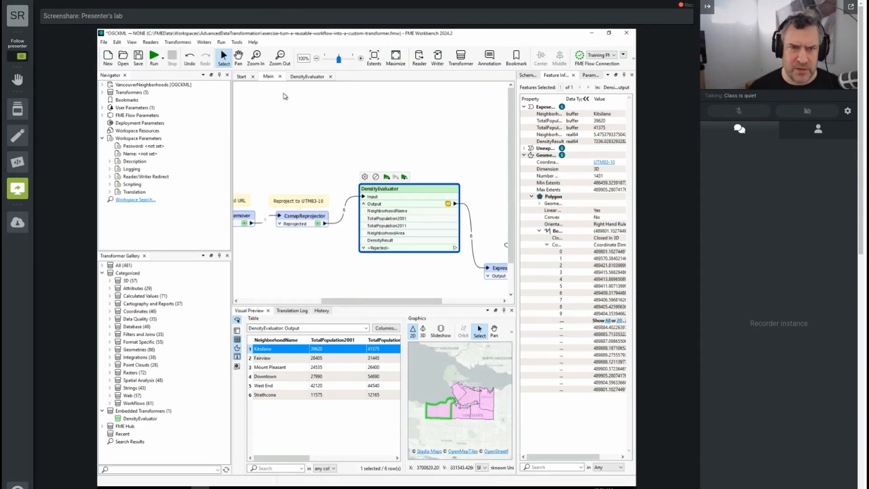
{"action": "left_click", "coordinate": [310, 77]}
{"action": "left_click_drag", "start_coordinate": [380, 299], "coordinate": [403, 300]}
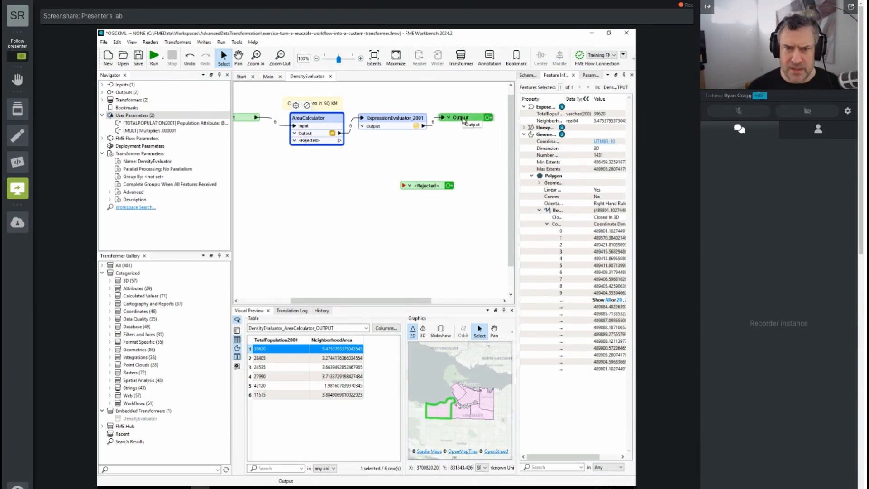
{"action": "left_click_drag", "start_coordinate": [463, 120], "coordinate": [488, 112]}
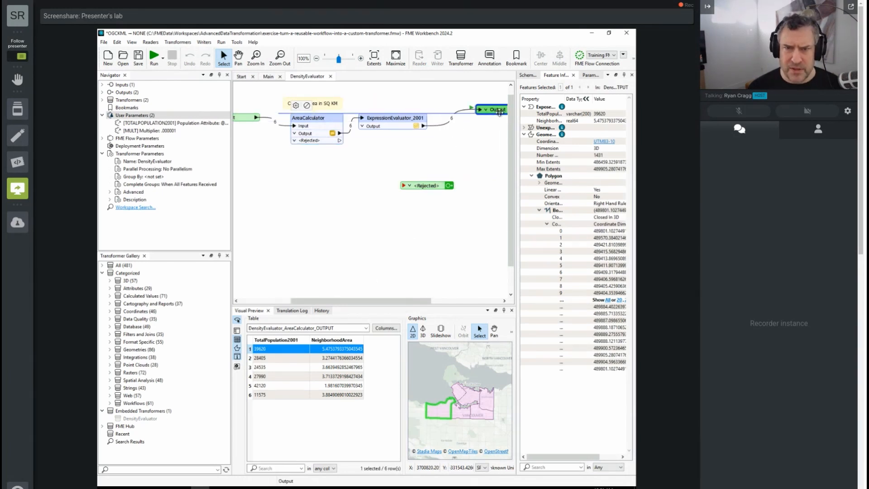
{"action": "left_click", "coordinate": [441, 125]}
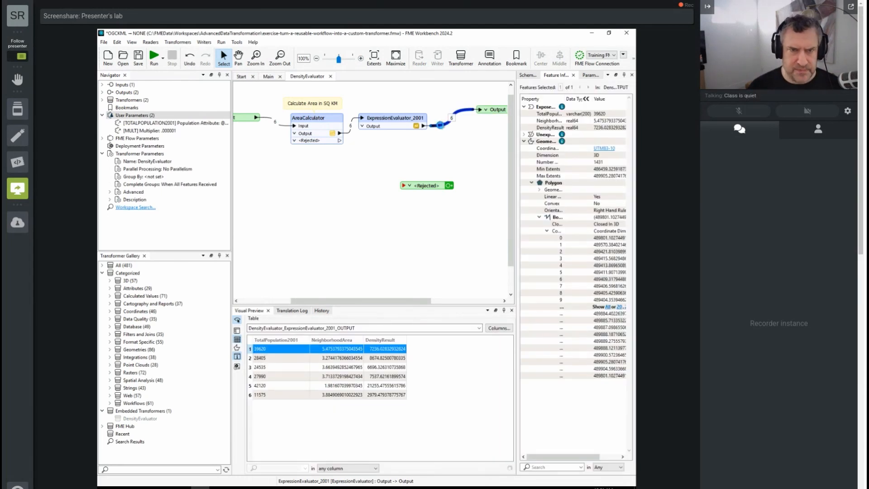
{"action": "type", "text": "stati"}
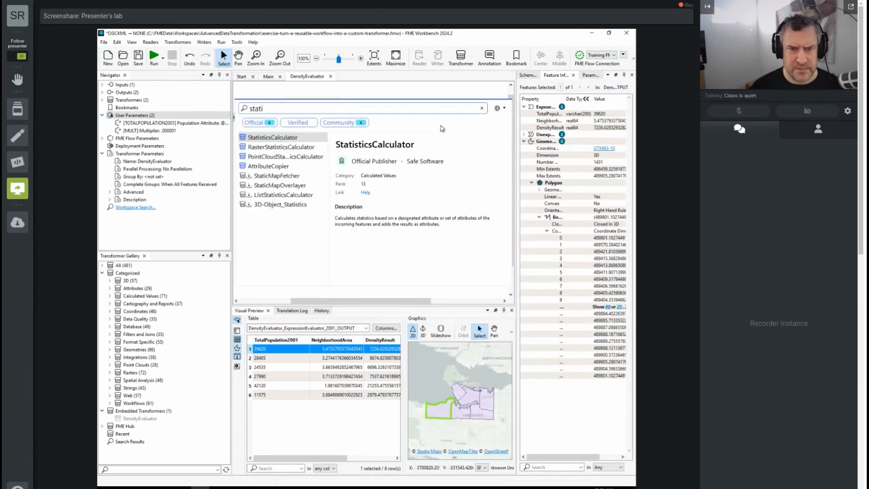
{"action": "key", "text": "Return"}
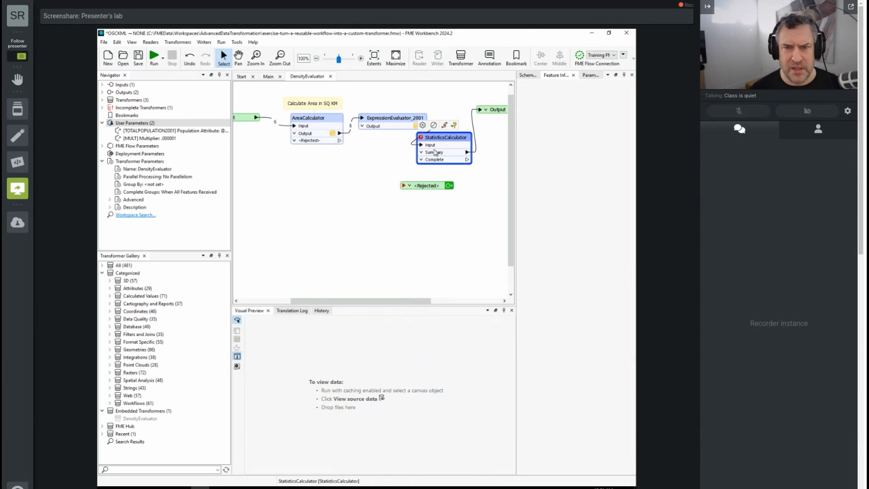
{"action": "left_click", "coordinate": [422, 152]}
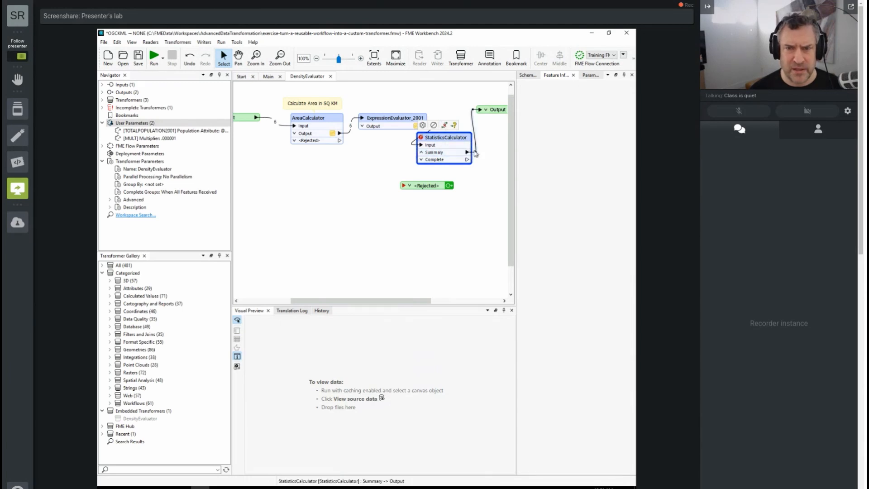
{"action": "left_click_drag", "start_coordinate": [476, 153], "coordinate": [468, 159]}
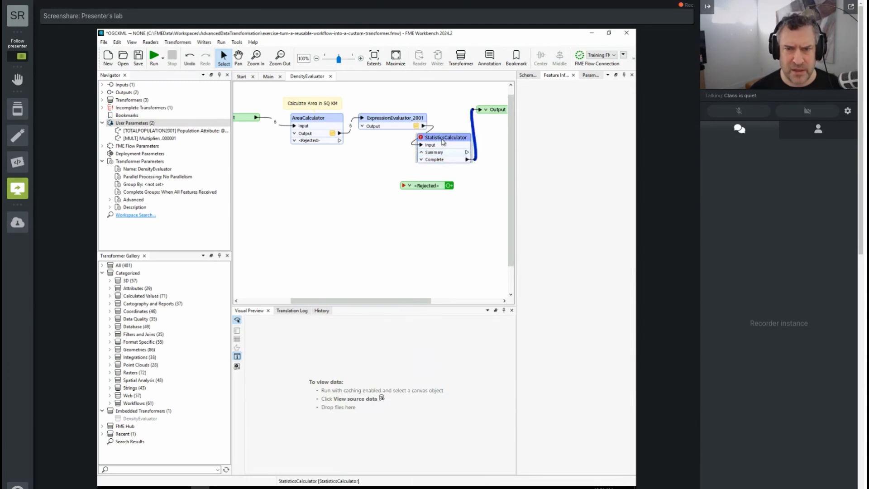
- Set the StatisticsCalculator to analyse the DensityResult attribute and expand the attribute list of its Complete port
{"action": "double_click", "coordinate": [443, 143]}
{"action": "left_click", "coordinate": [282, 254]}
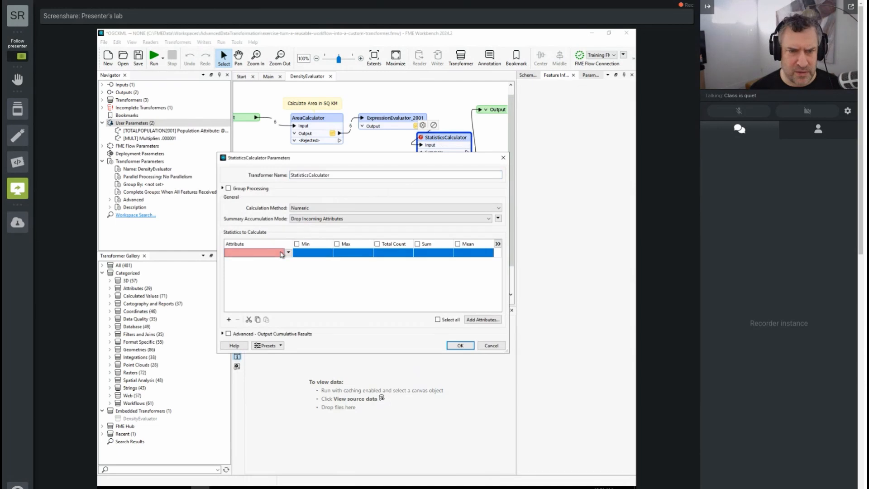
{"action": "left_click", "coordinate": [284, 254]}
{"action": "left_click", "coordinate": [273, 262]}
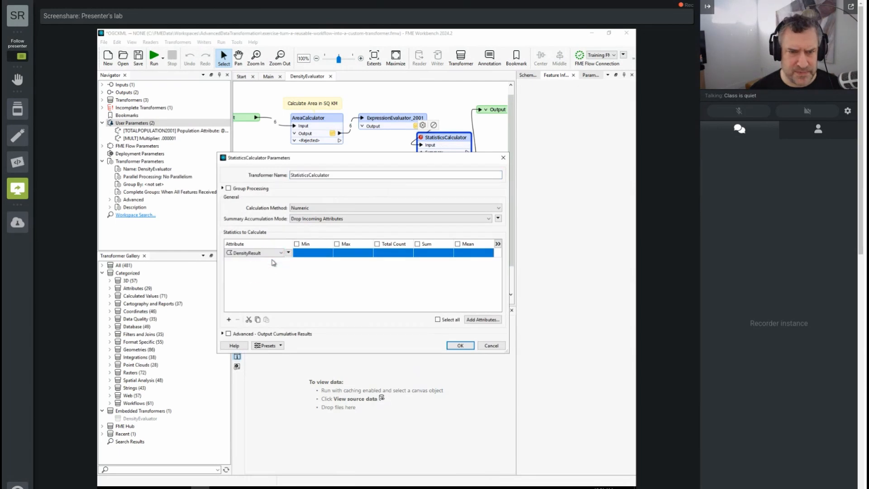
{"action": "left_click", "coordinate": [460, 346]}
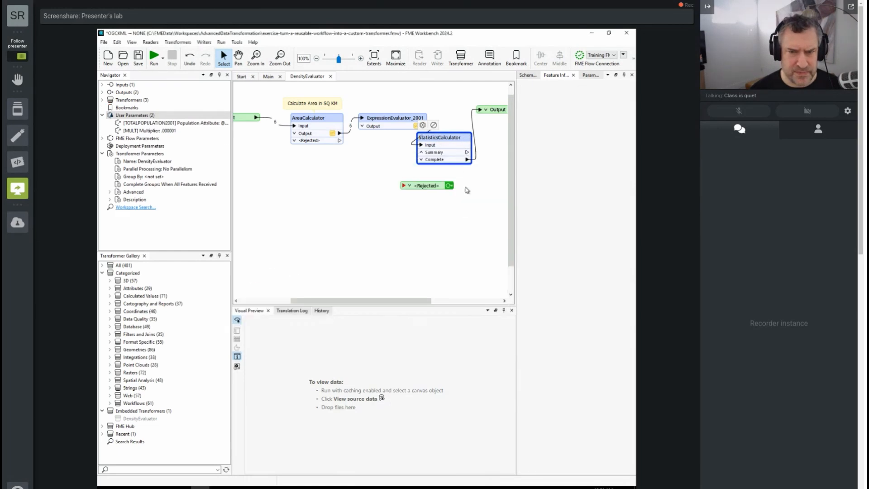
{"action": "left_click", "coordinate": [422, 160]}
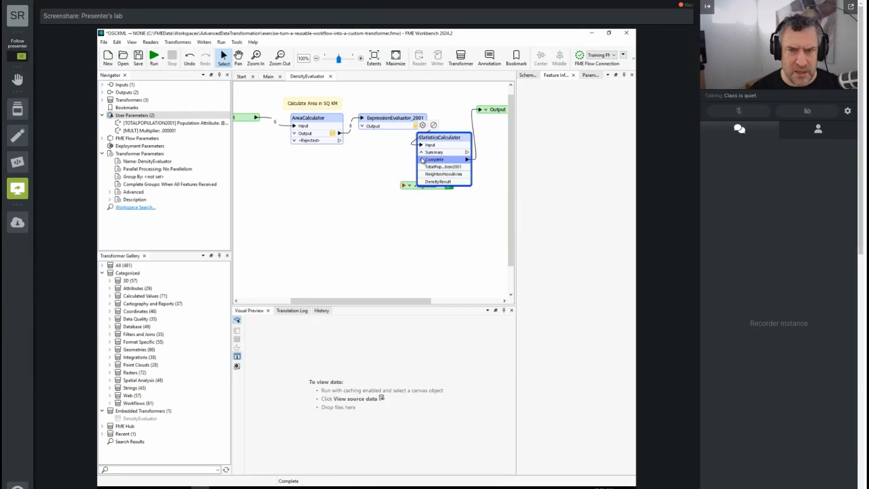
- Enable the Min, Max, Total Count, Sum and Mean statistics for DensityResult in the StatisticsCalculator
{"action": "double_click", "coordinate": [442, 138]}
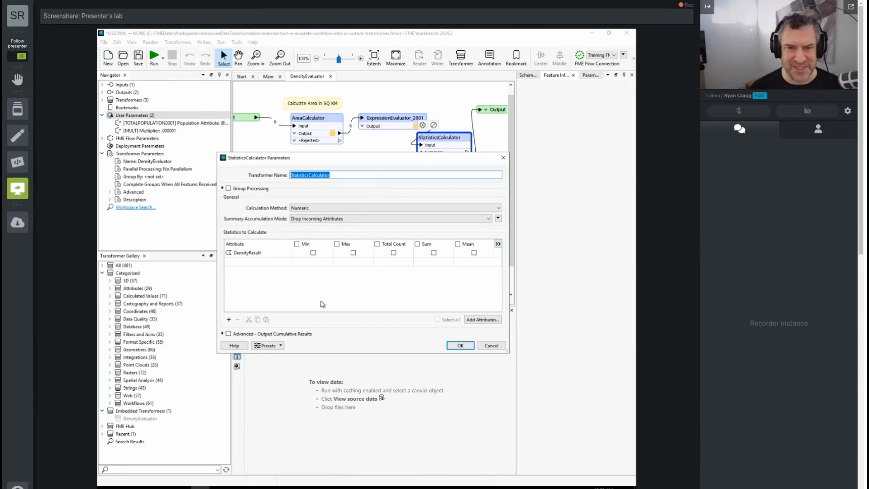
{"action": "left_click", "coordinate": [296, 243]}
{"action": "left_click", "coordinate": [336, 243]}
{"action": "left_click", "coordinate": [378, 244]}
{"action": "left_click", "coordinate": [417, 244]}
{"action": "left_click", "coordinate": [458, 244]}
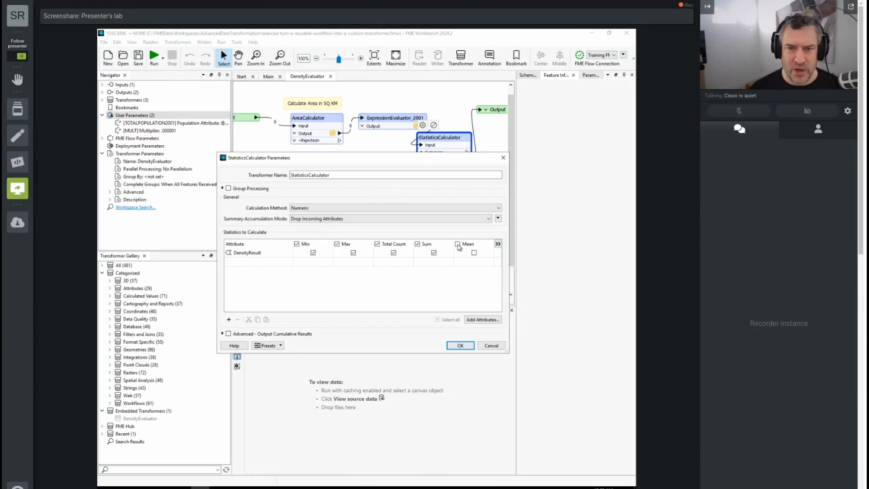
{"action": "left_click", "coordinate": [460, 346]}
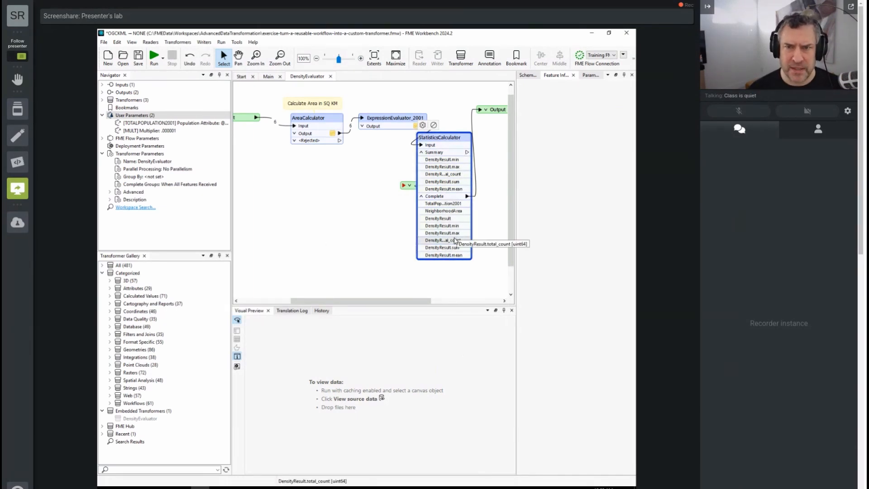
- Move Output farther from the StatisticsCalculator and compare its expanded attribute list with the DensityEvaluator's output attributes in the main workspace
{"action": "left_click_drag", "start_coordinate": [386, 302], "coordinate": [432, 301]}
{"action": "left_click_drag", "start_coordinate": [415, 111], "coordinate": [441, 111]}
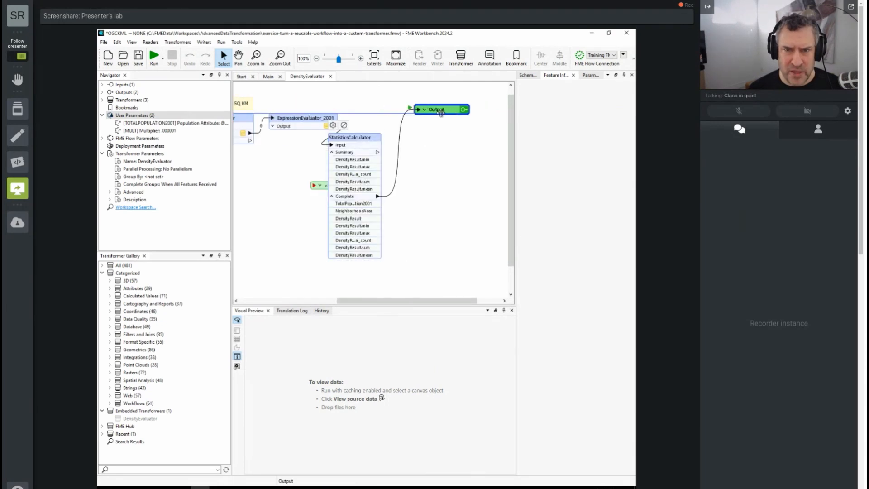
{"action": "left_click", "coordinate": [425, 111]}
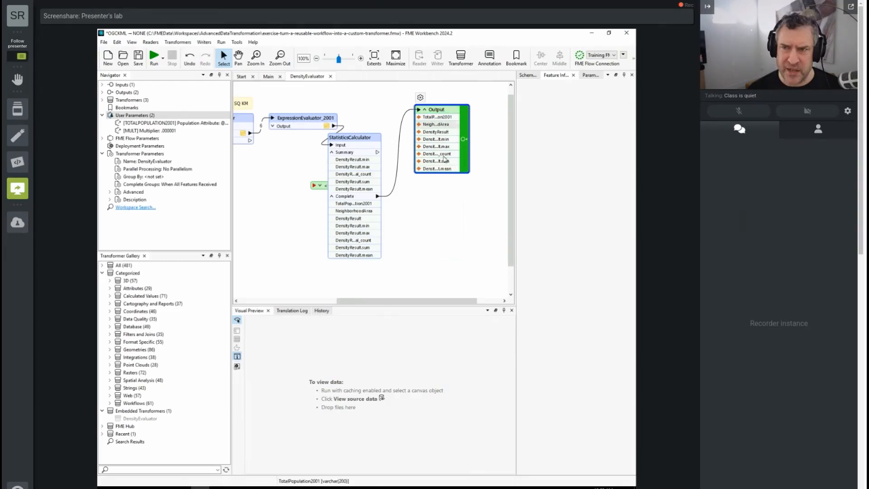
{"action": "left_click", "coordinate": [276, 78]}
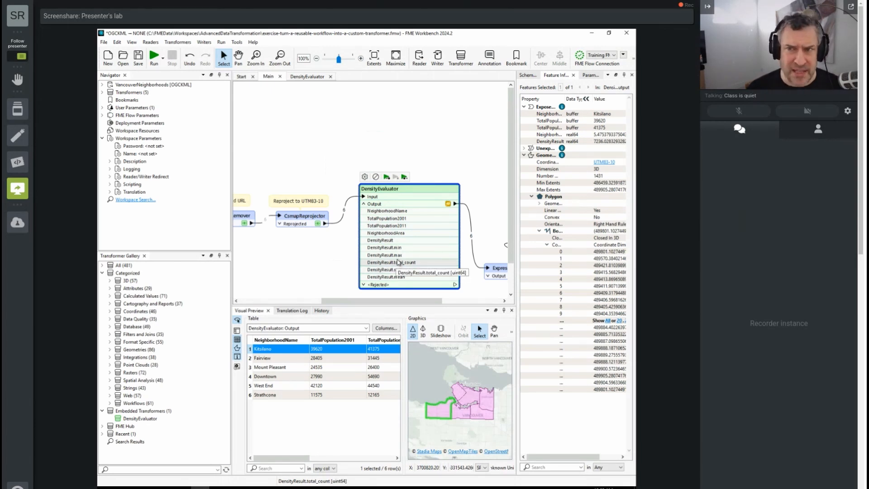
- Set the DensityEvaluator's Output to Specified Attributes Only, excluding DensityResult, and check the exposed attributes in the main workspace
{"action": "left_click", "coordinate": [321, 77]}
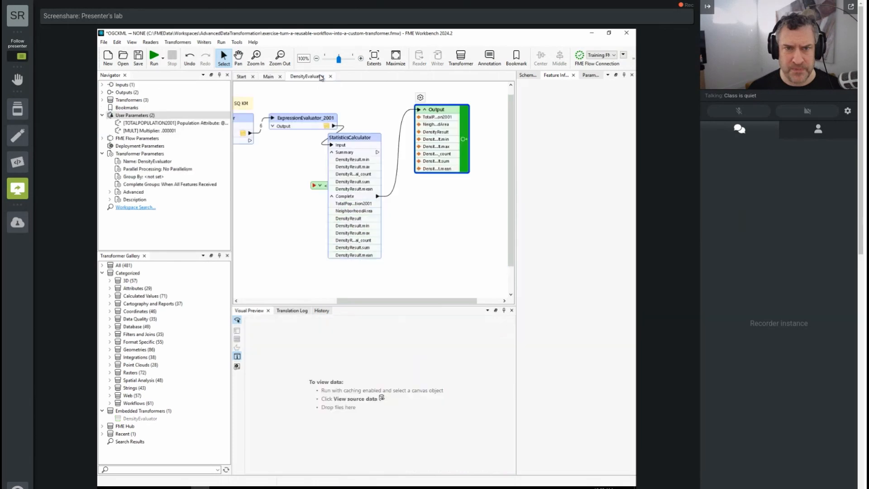
{"action": "double_click", "coordinate": [436, 111]}
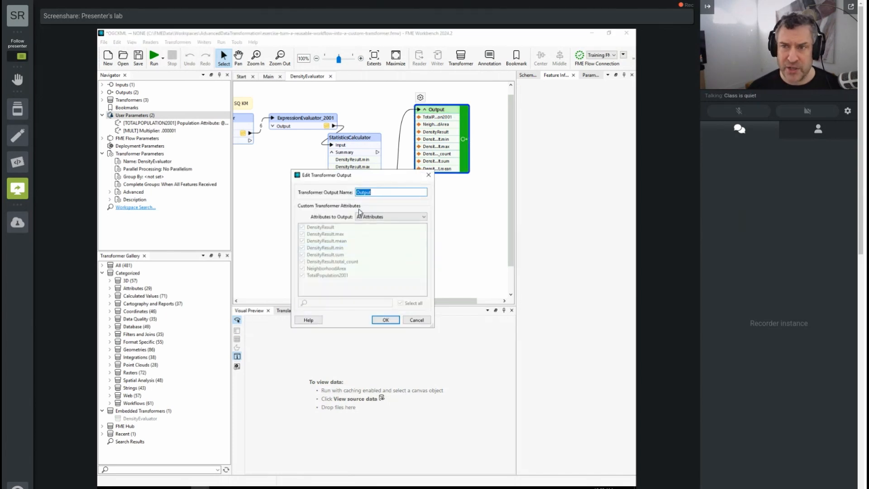
{"action": "left_click", "coordinate": [362, 216]}
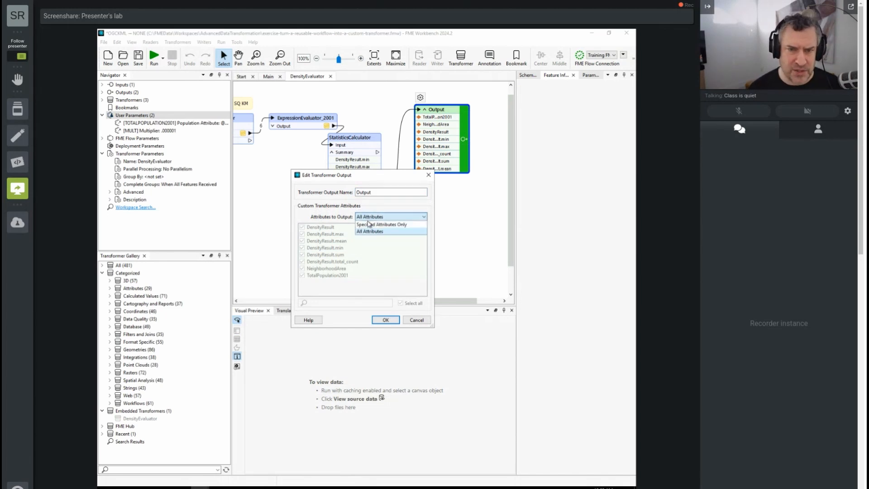
{"action": "left_click", "coordinate": [368, 227]}
{"action": "left_click", "coordinate": [312, 227]}
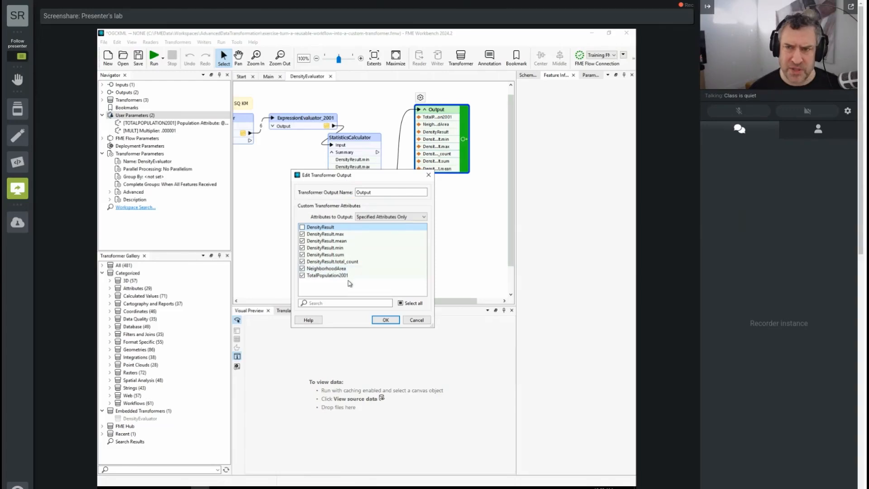
{"action": "left_click", "coordinate": [386, 320]}
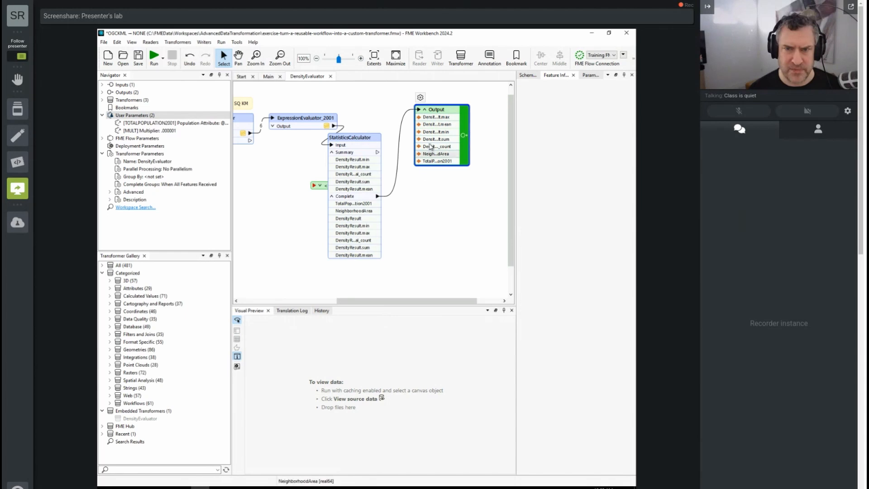
{"action": "left_click", "coordinate": [269, 77]}
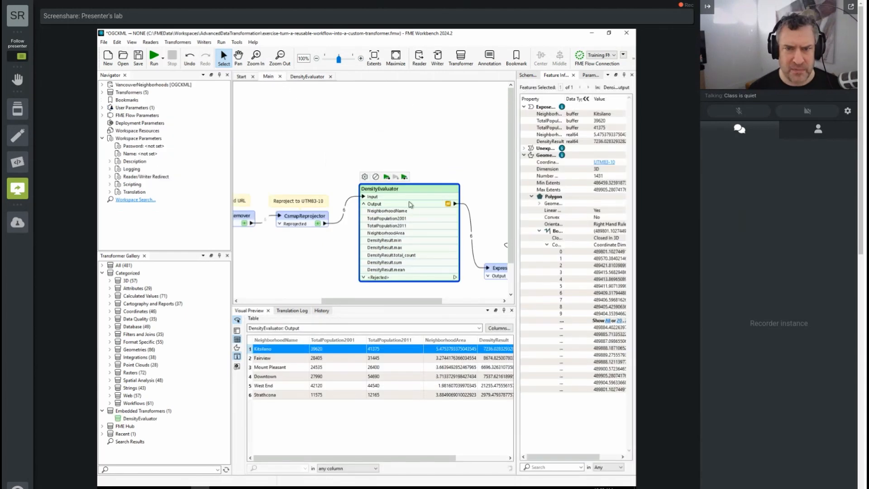
- Limit the attributes exposed by the DensityEvaluator's Output to DensityResult and TotalPopulation2001 only
{"action": "left_click", "coordinate": [308, 76]}
{"action": "double_click", "coordinate": [436, 114]}
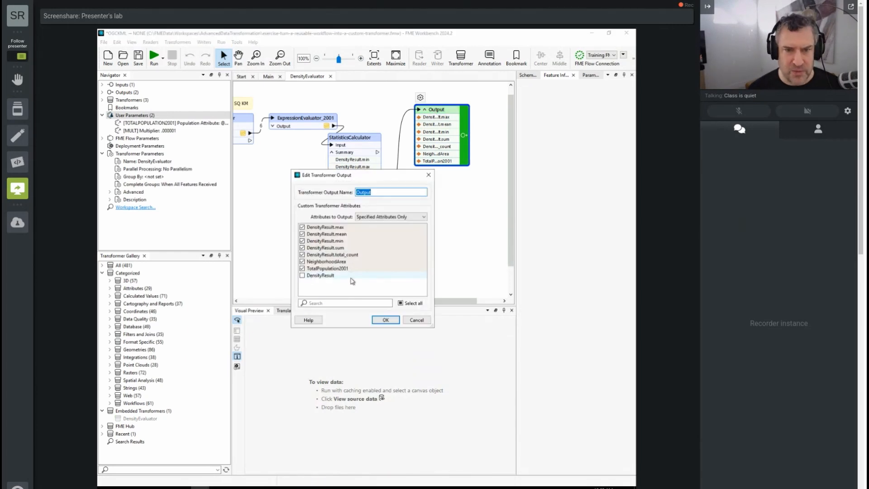
{"action": "left_click", "coordinate": [401, 303]}
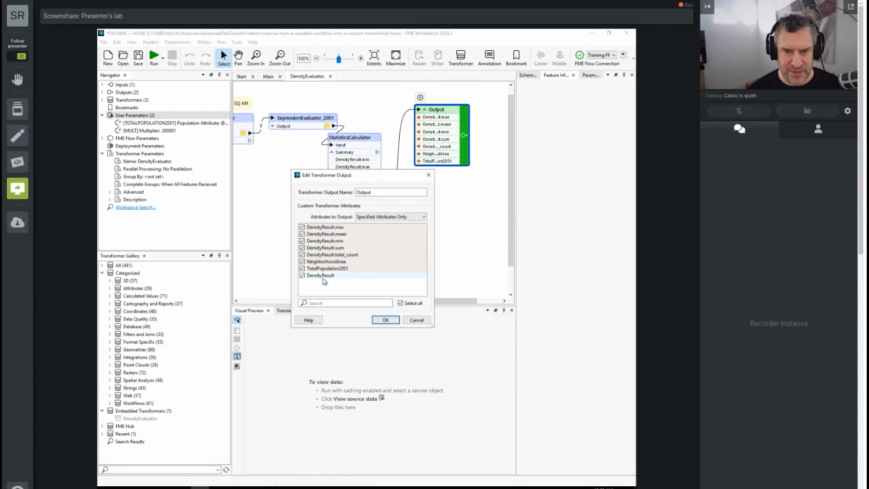
{"action": "left_click", "coordinate": [401, 303]}
{"action": "left_click", "coordinate": [323, 279]}
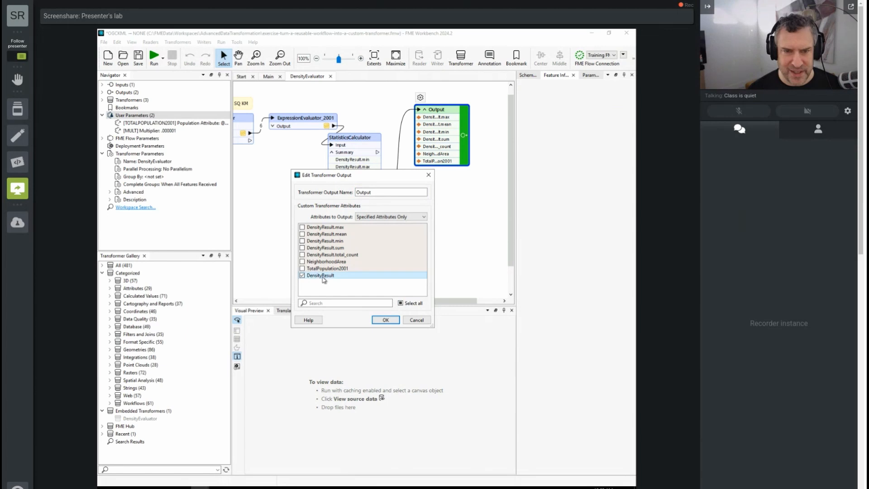
{"action": "left_click", "coordinate": [386, 320]}
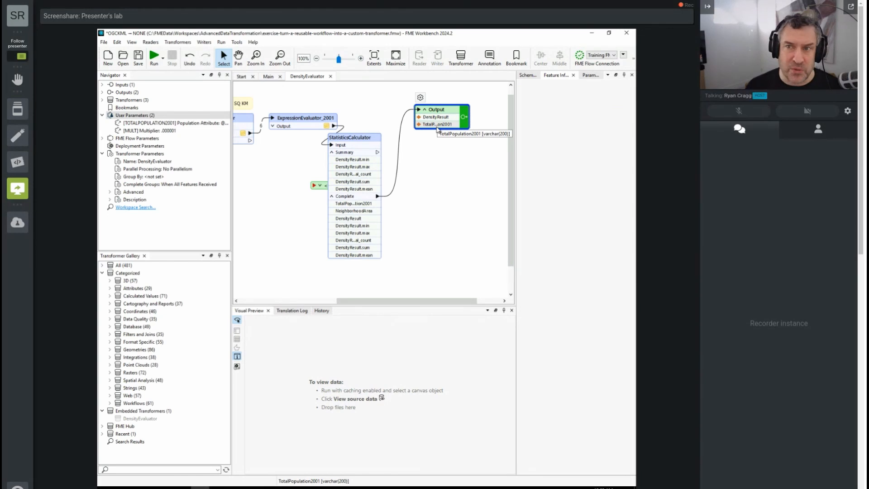
- Compare the DensityEvaluator's output attributes with those leaving the CsmapReprojector in the main workspace
{"action": "left_click", "coordinate": [270, 77]}
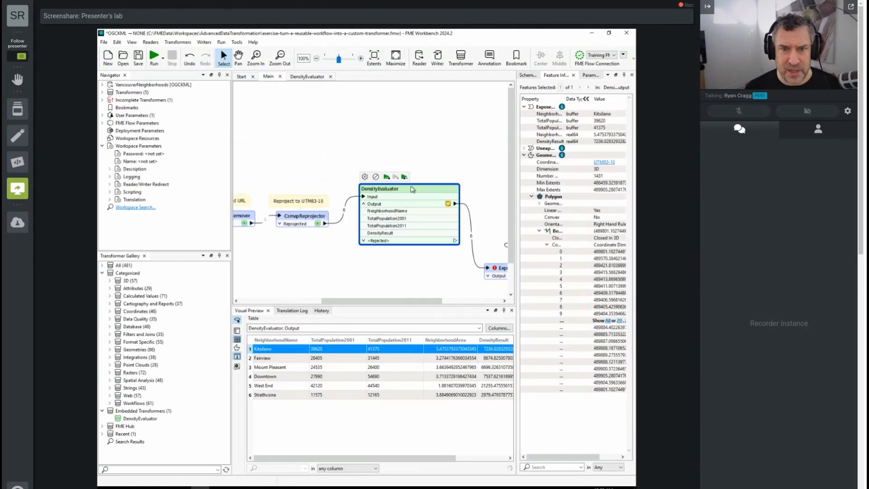
{"action": "left_click", "coordinate": [308, 221]}
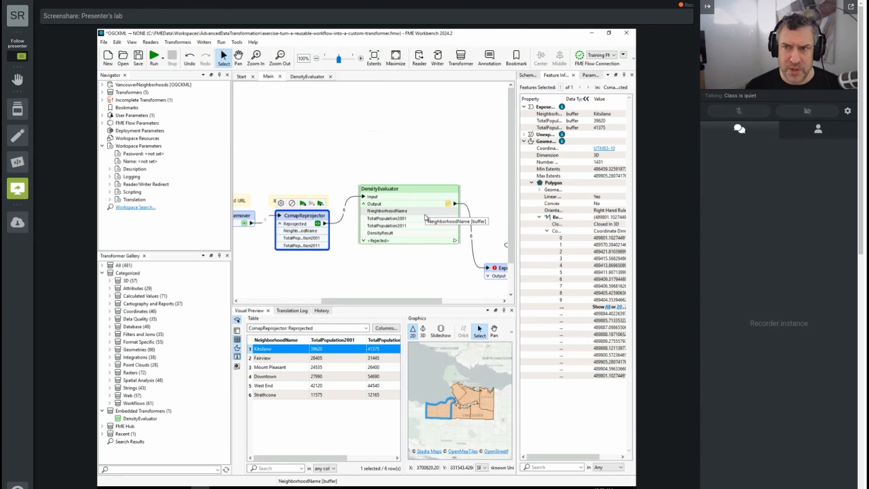
{"action": "mouse_move", "coordinate": [627, 220]}
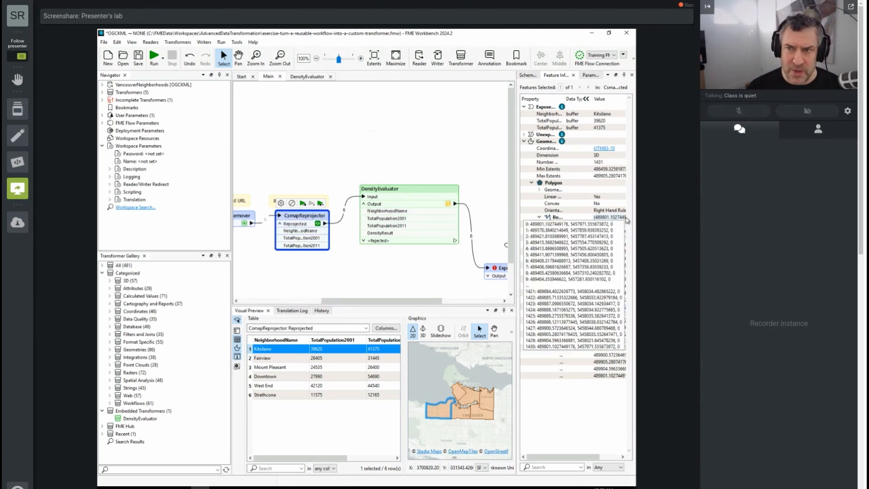